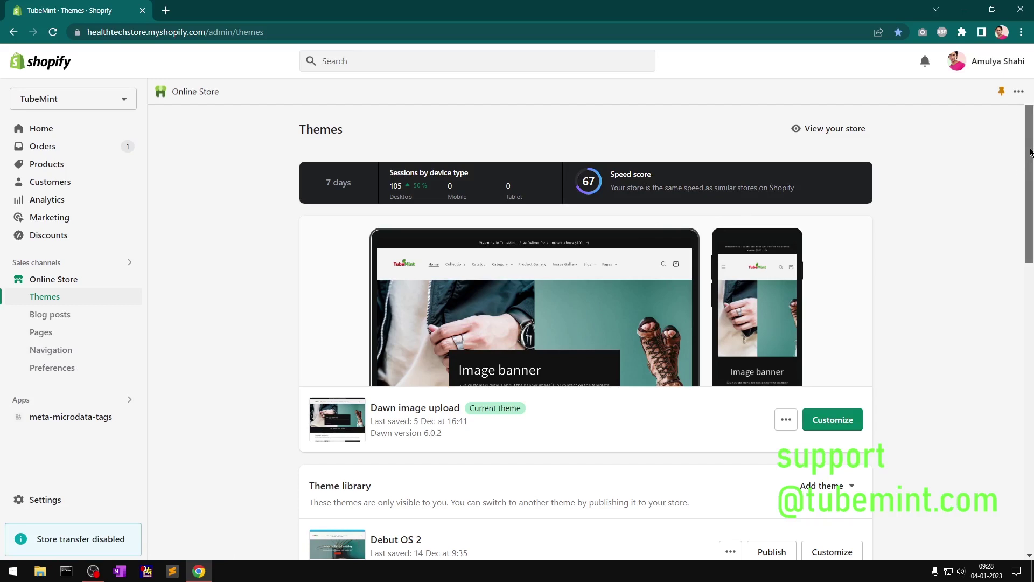
# Open the Online store speed report and show the last 30 days of scores.
pyautogui.moveTo(1031, 153); pyautogui.dragTo(1030, 224)
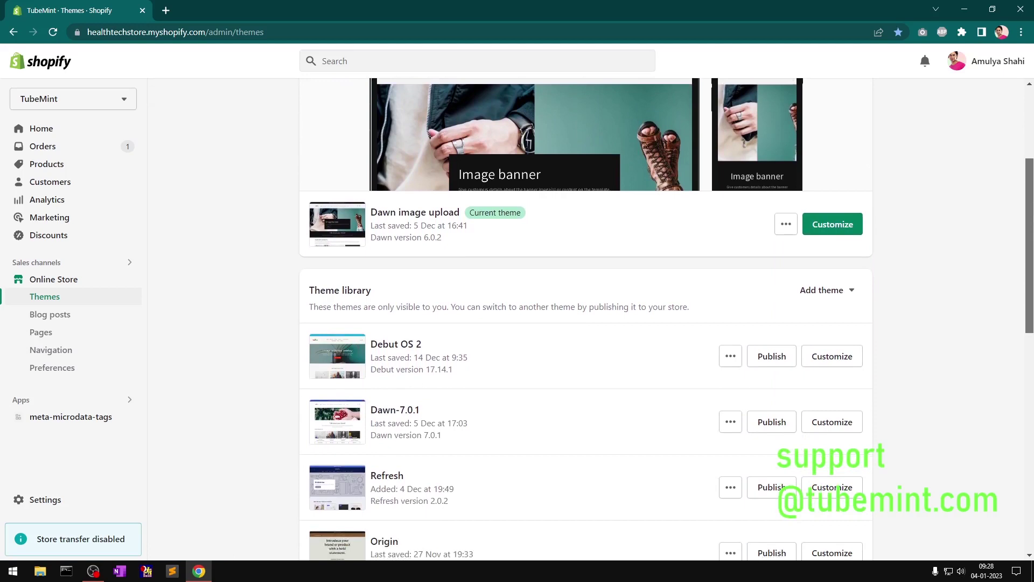
pyautogui.scroll(4, 693, 187)
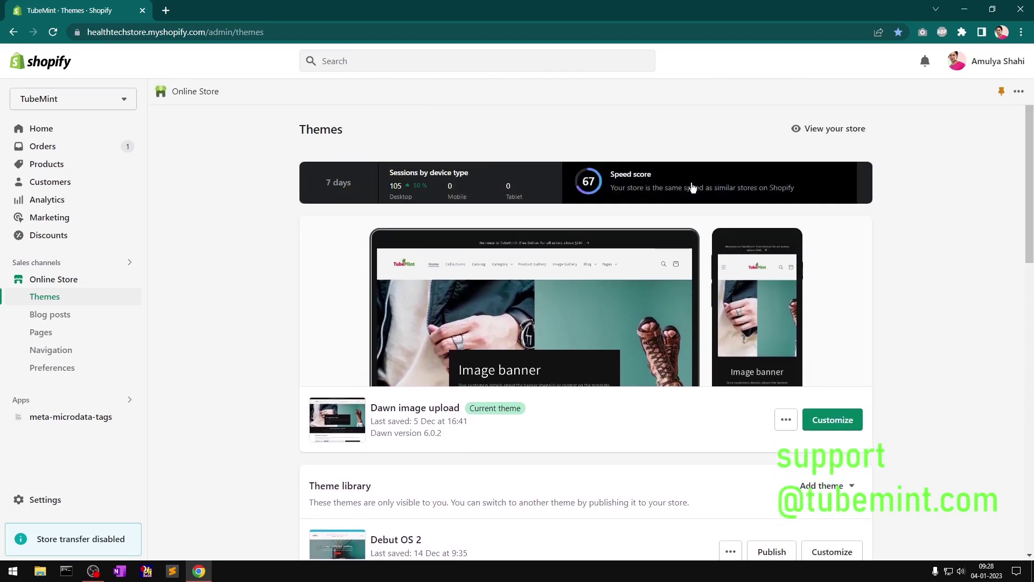
pyautogui.click(636, 192)
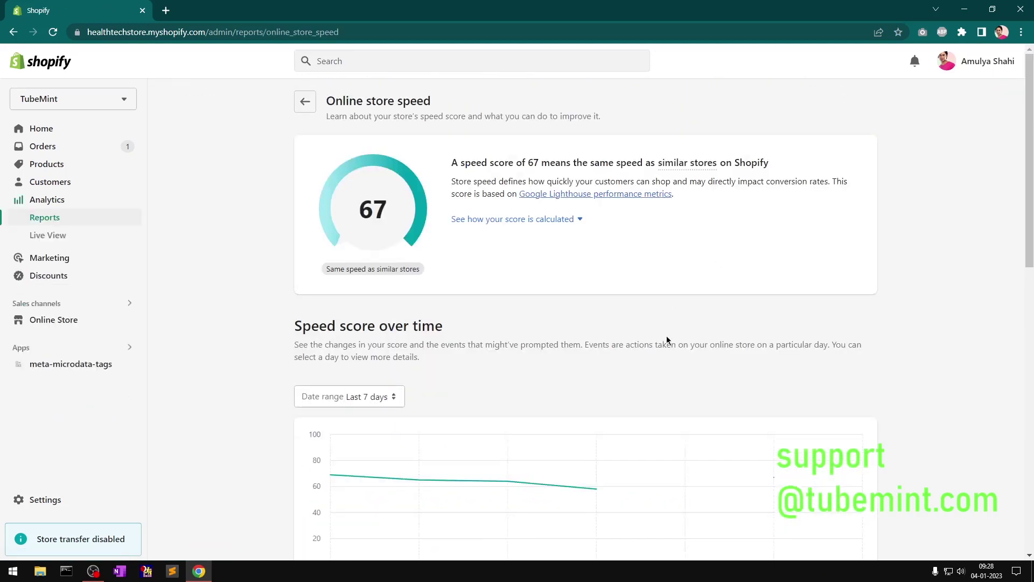
pyautogui.click(360, 396)
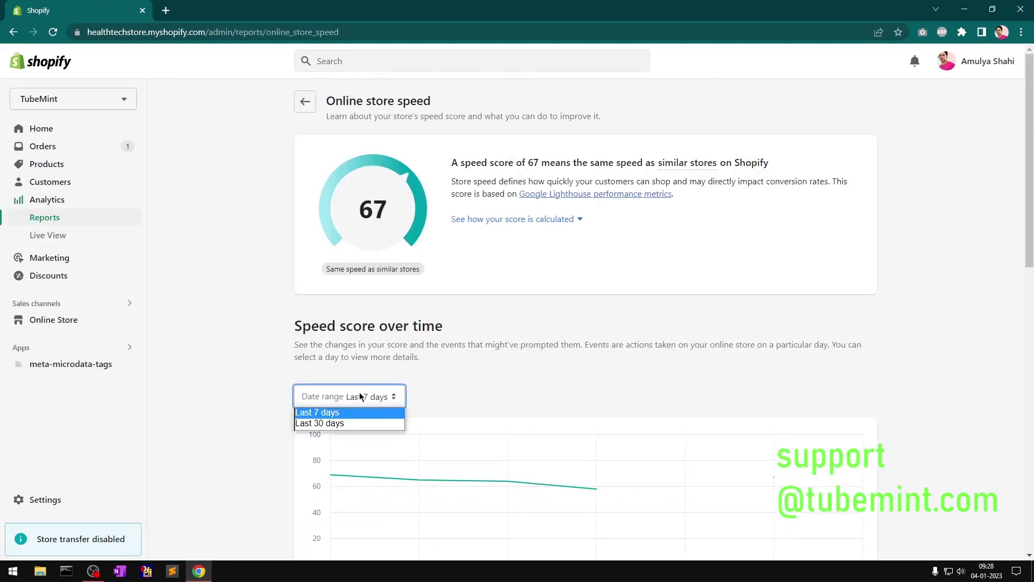
pyautogui.click(346, 424)
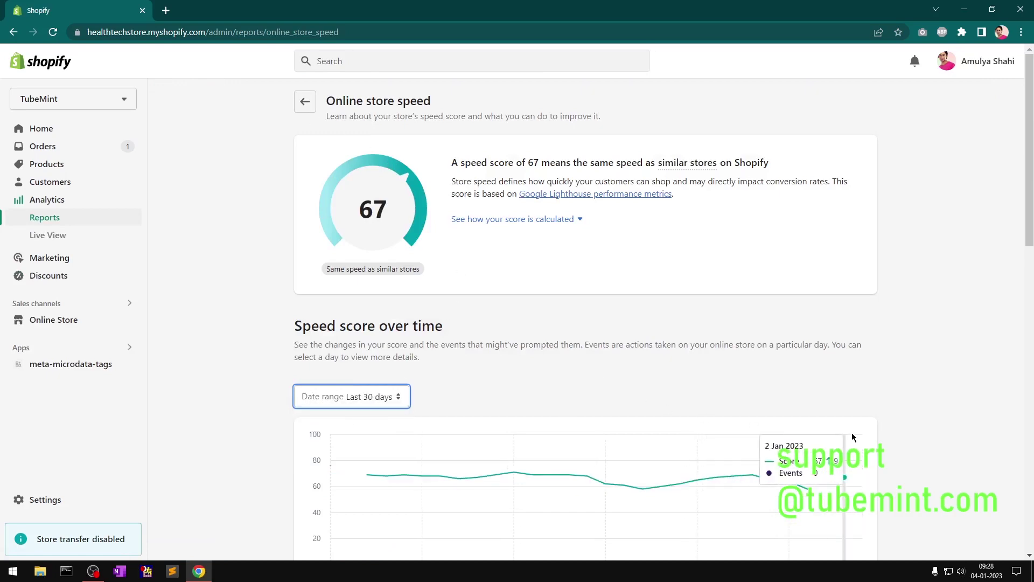
# Review the 30-day report, then return to the Online Store themes page.
pyautogui.scroll(-15, 853, 437)
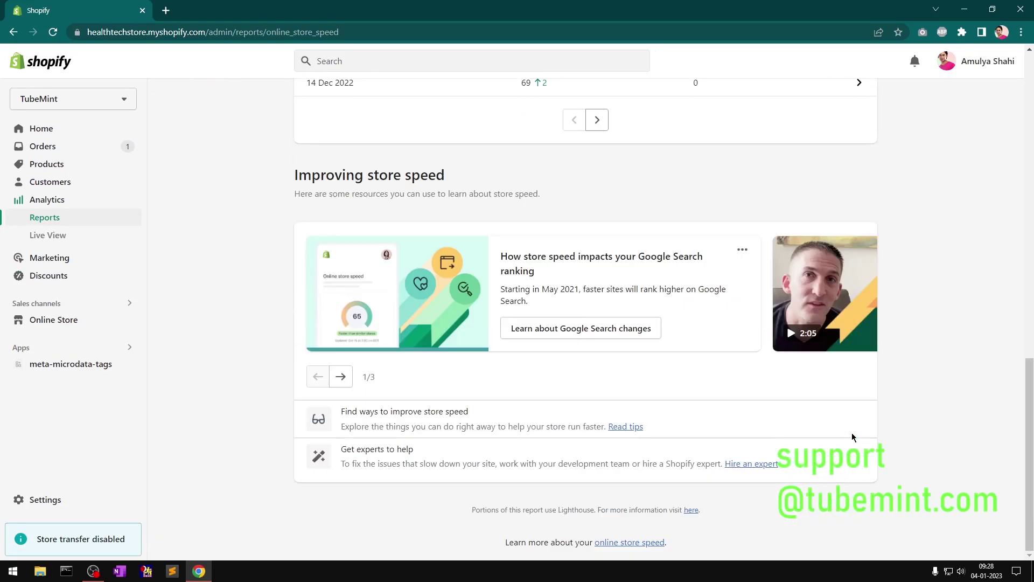
pyautogui.scroll(15, 853, 437)
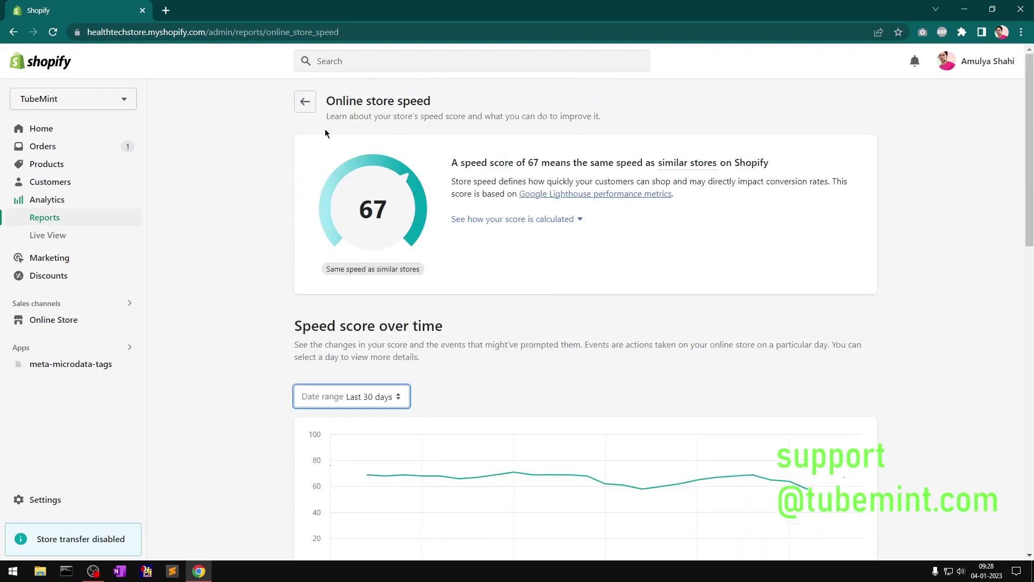
pyautogui.click(303, 103)
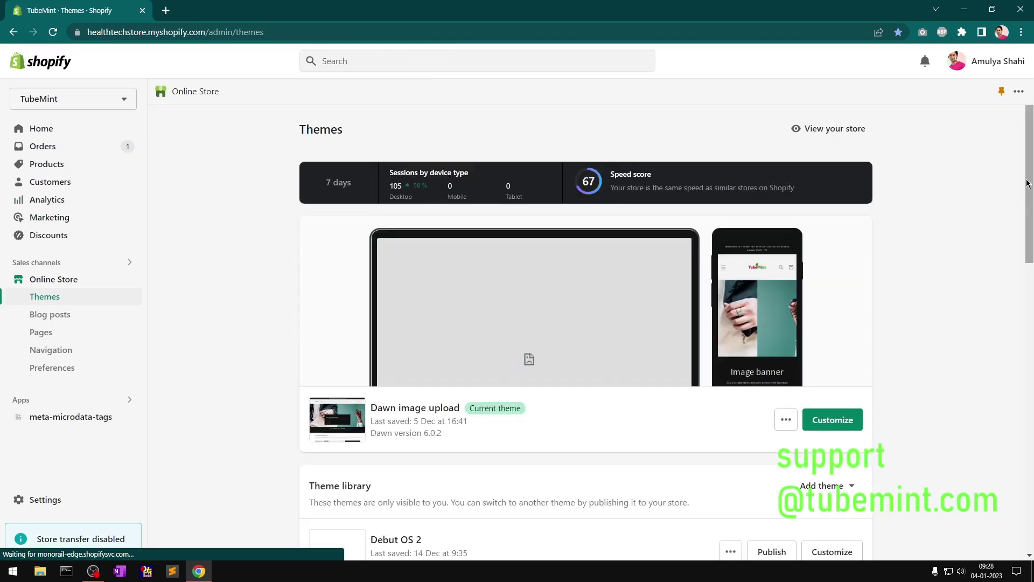
pyautogui.moveTo(1027, 183); pyautogui.dragTo(1027, 314)
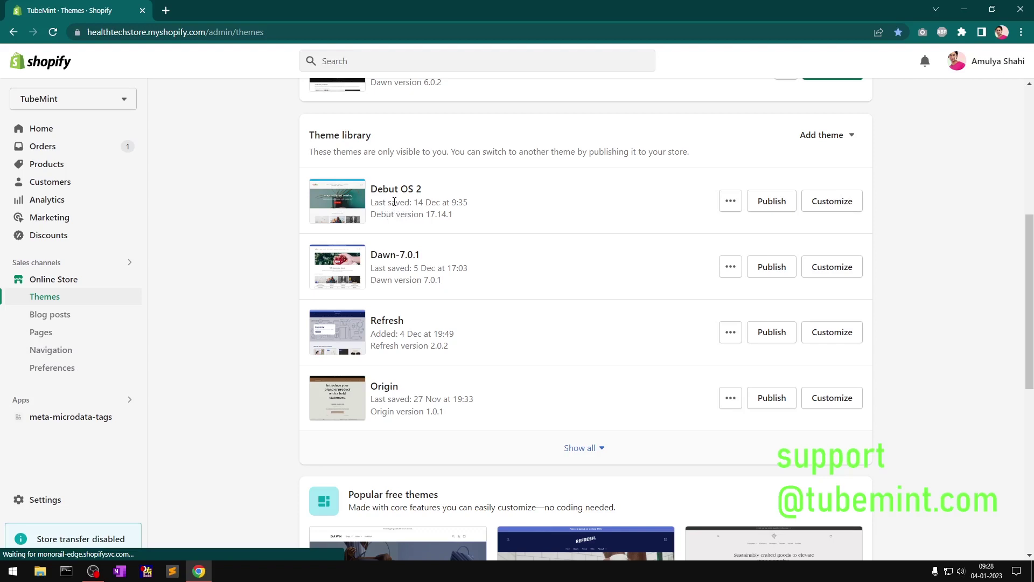
pyautogui.moveTo(394, 202); pyautogui.dragTo(472, 206)
pyautogui.click(927, 250)
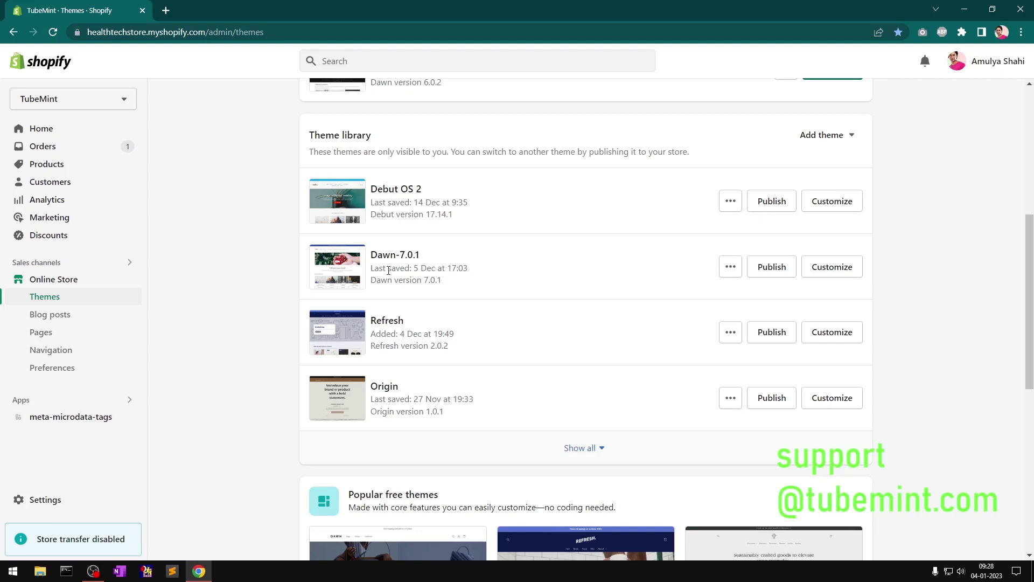
pyautogui.moveTo(371, 254); pyautogui.dragTo(421, 259)
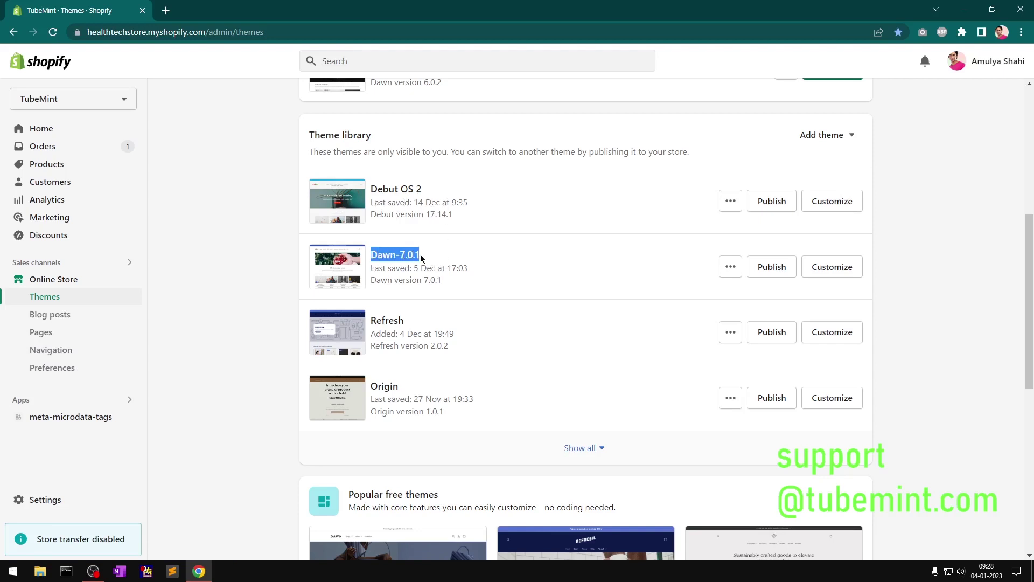
pyautogui.click(255, 277)
pyautogui.moveTo(398, 269); pyautogui.dragTo(477, 273)
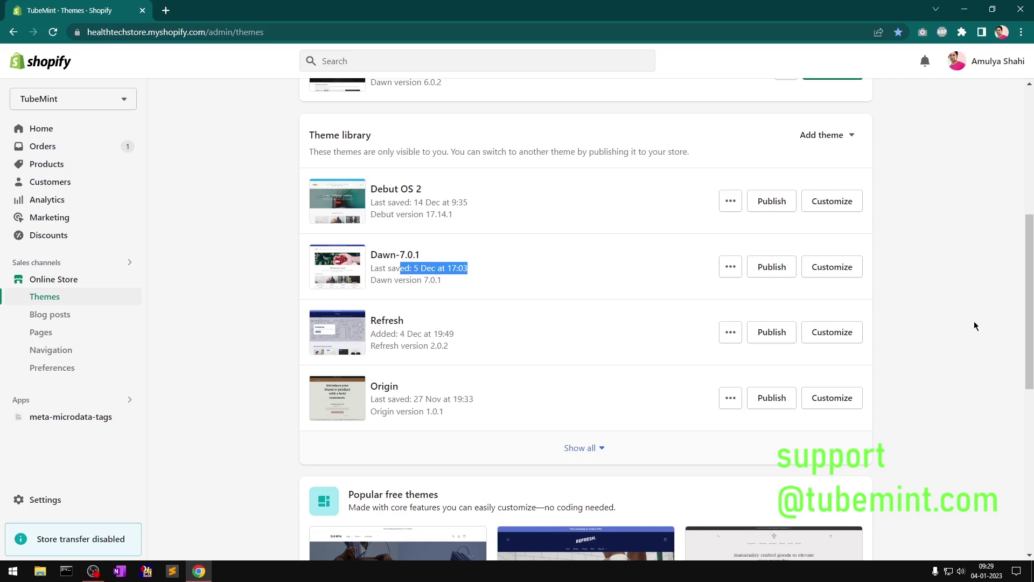
pyautogui.moveTo(1030, 317); pyautogui.dragTo(1030, 344)
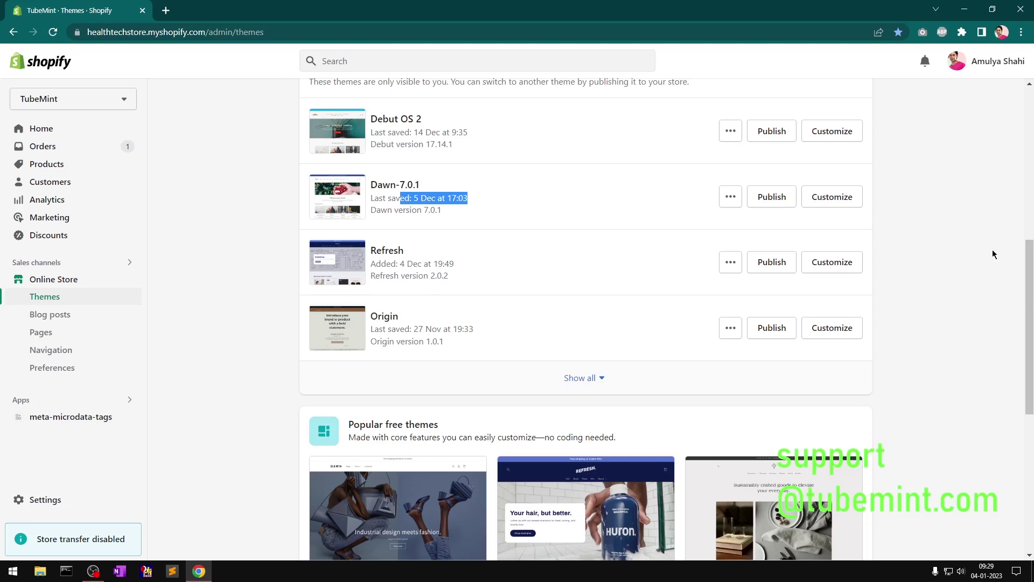
pyautogui.click(970, 259)
pyautogui.scroll(8, 976, 265)
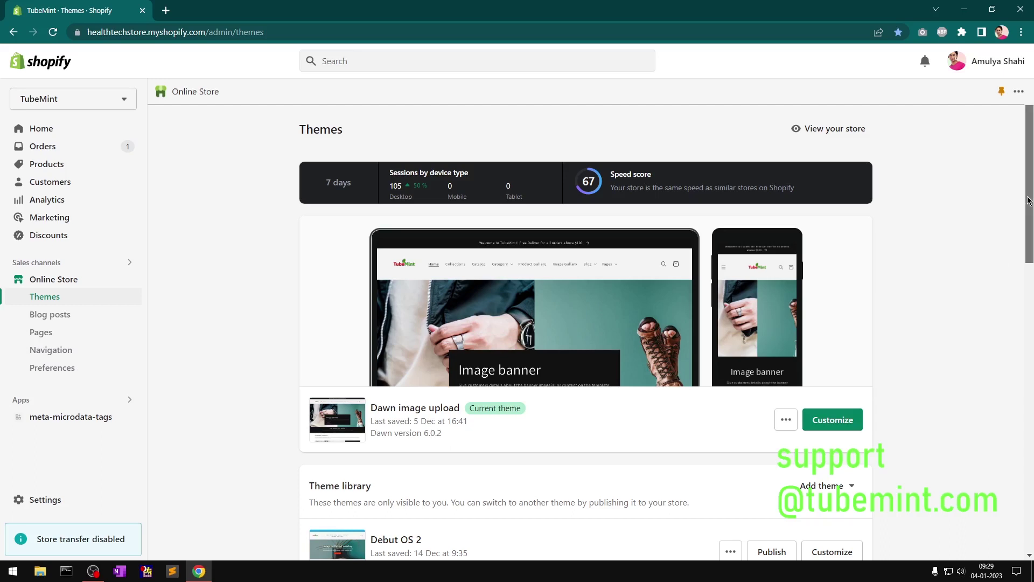
pyautogui.scroll(-3, 1029, 205)
pyautogui.scroll(-4, 586, 323)
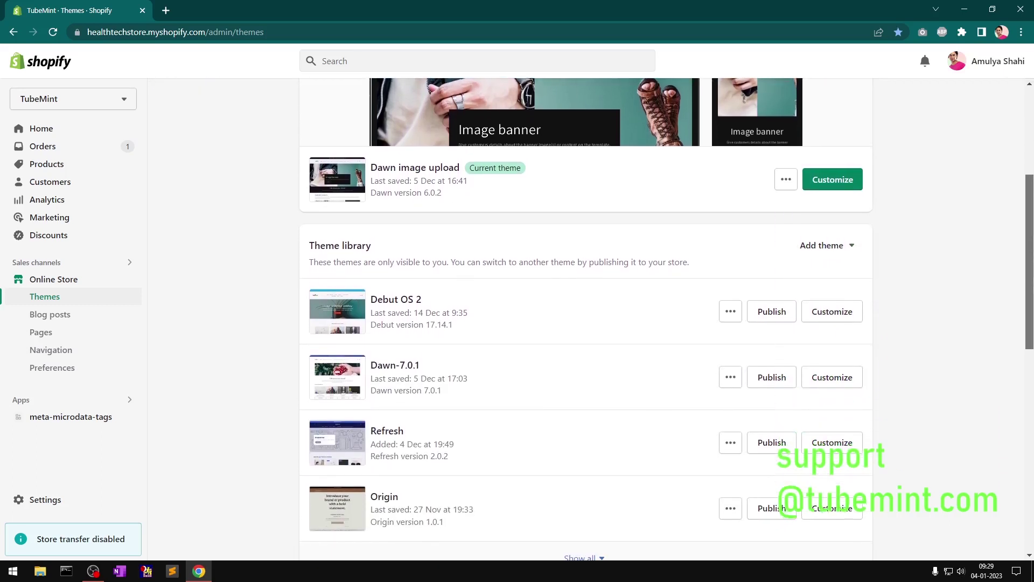
pyautogui.scroll(-1, 587, 324)
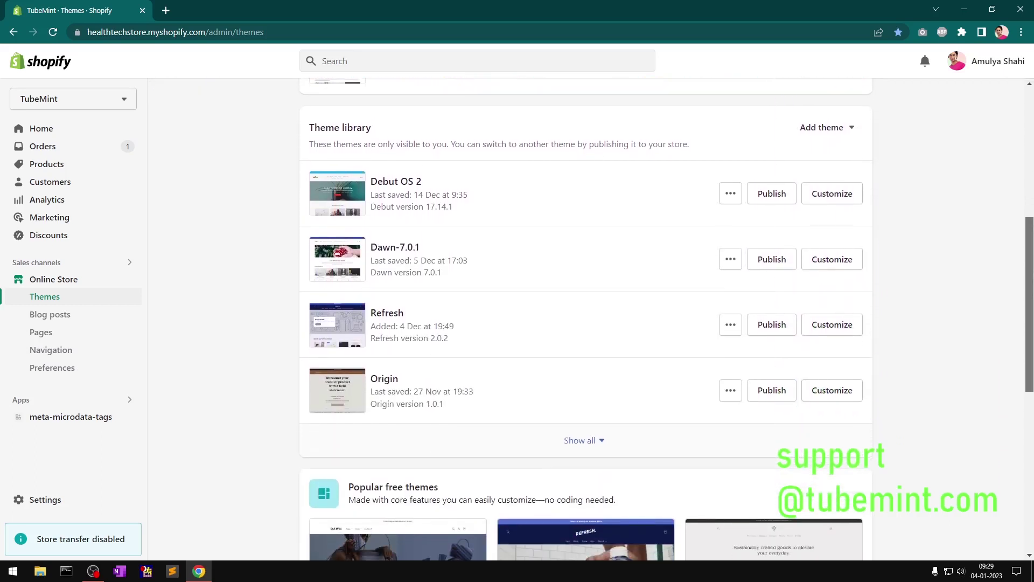
pyautogui.scroll(7, 839, 487)
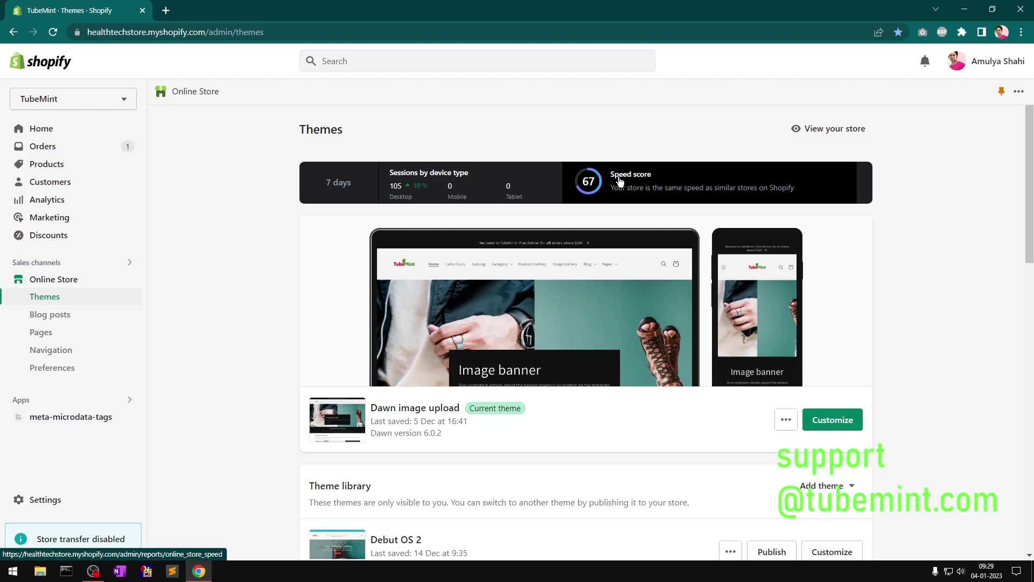
# Open the Online store speed report and set its date range to the last 30 days.
pyautogui.click(619, 181)
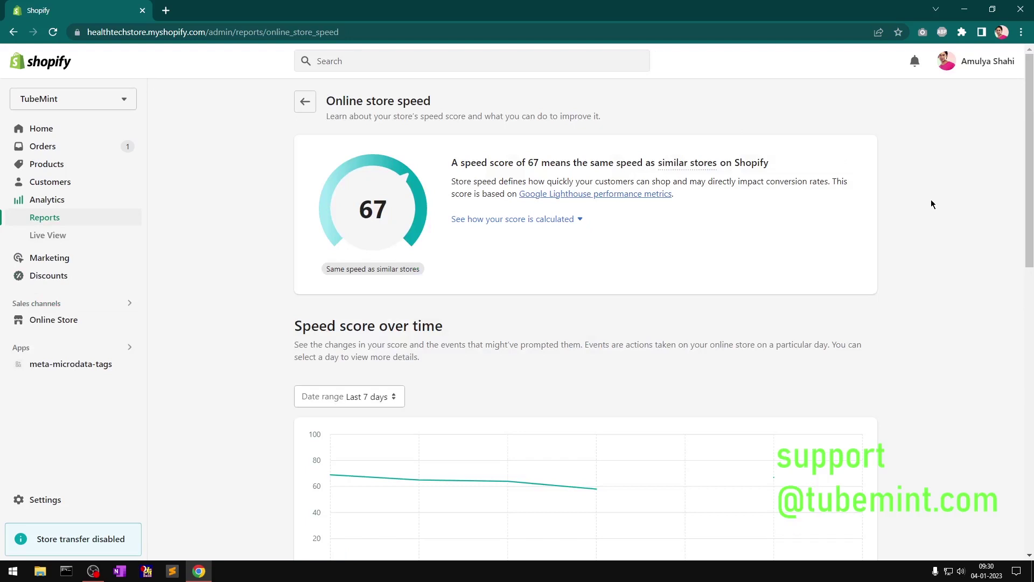
pyautogui.moveTo(1028, 183); pyautogui.dragTo(1028, 276)
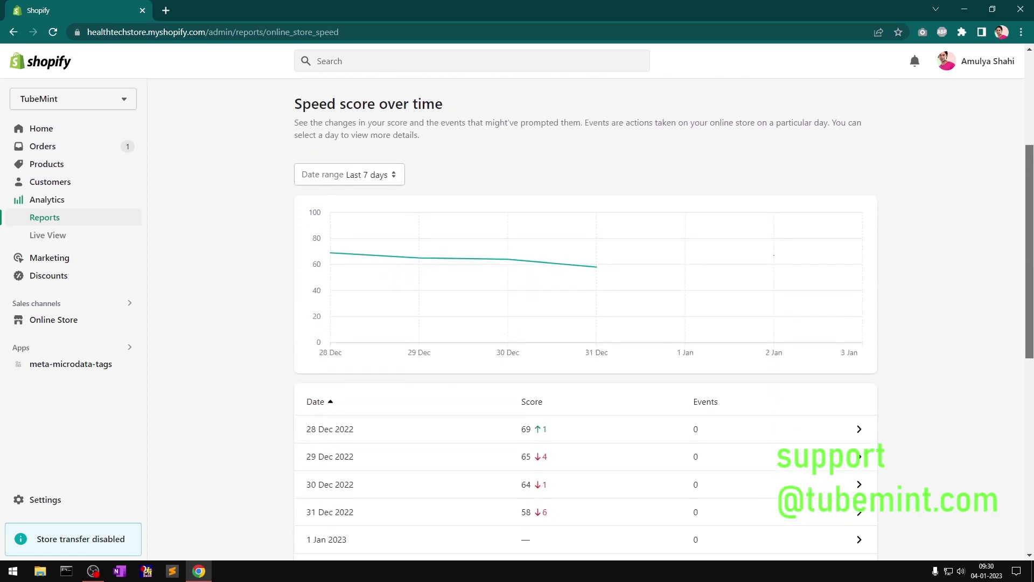
pyautogui.click(376, 174)
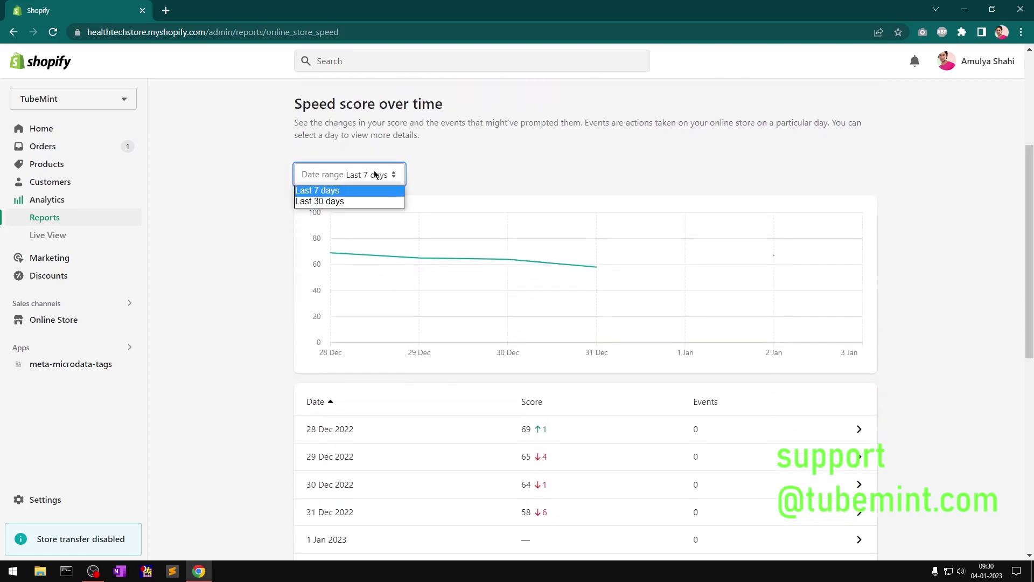
pyautogui.click(360, 200)
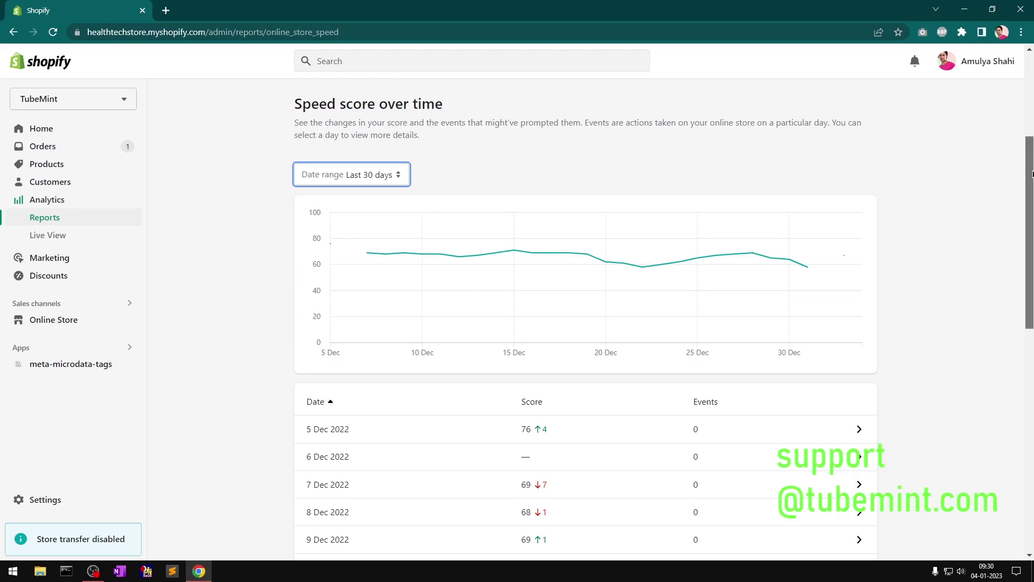
# Review the daily scores, starting at 76 on 5 Dec 2022, then go back to Themes.
pyautogui.moveTo(1032, 174); pyautogui.dragTo(1032, 269)
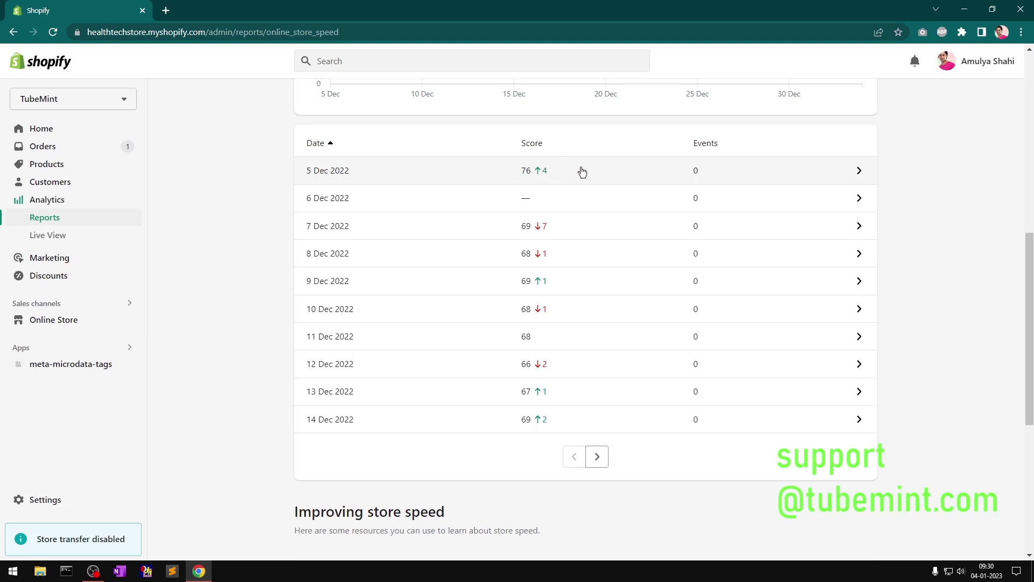
pyautogui.scroll(10, 583, 172)
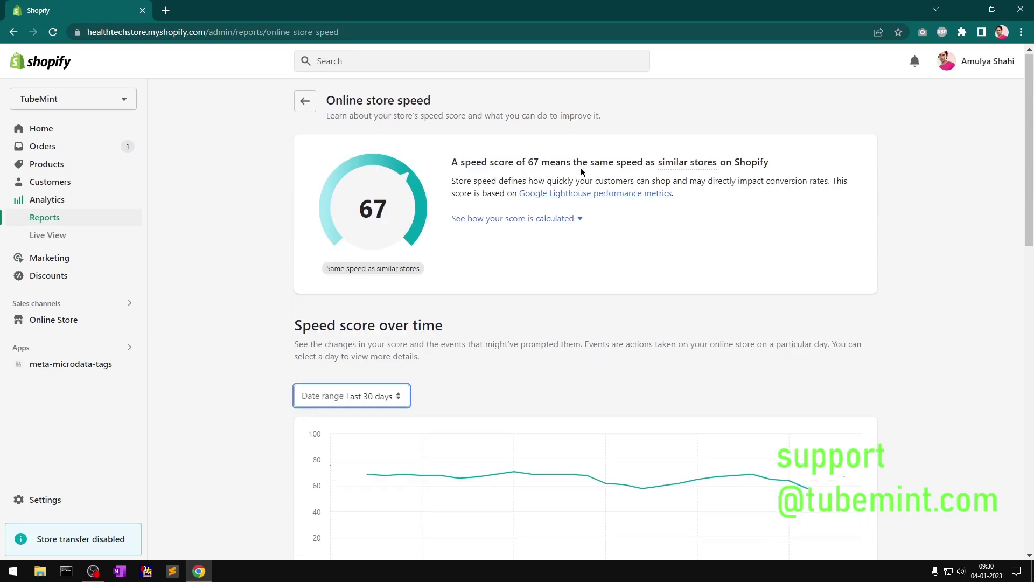
pyautogui.click(304, 103)
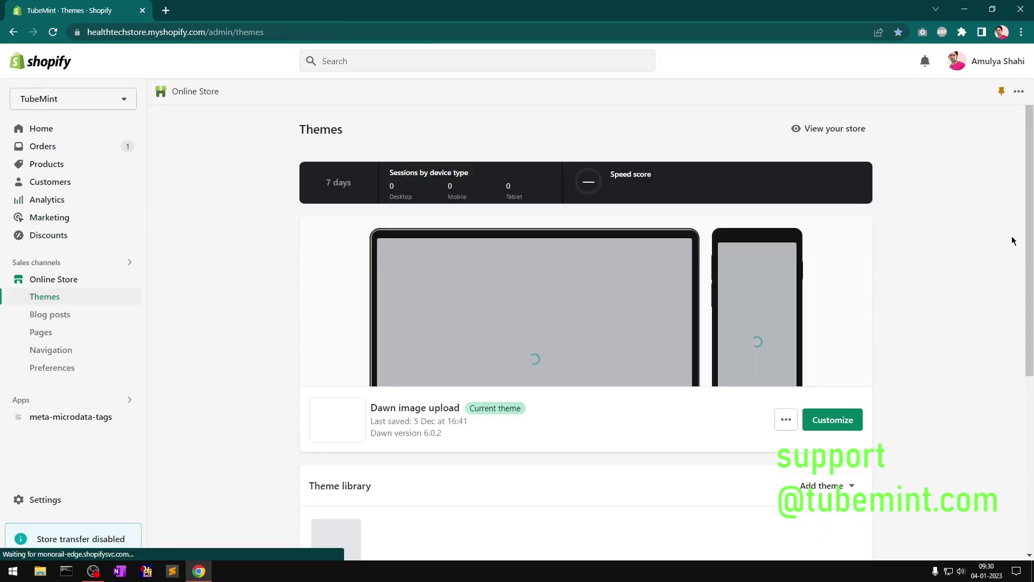
# Check the Theme library's Refresh version 2.0.2 entry, then scroll back to the top.
pyautogui.moveTo(1029, 239); pyautogui.dragTo(1029, 369)
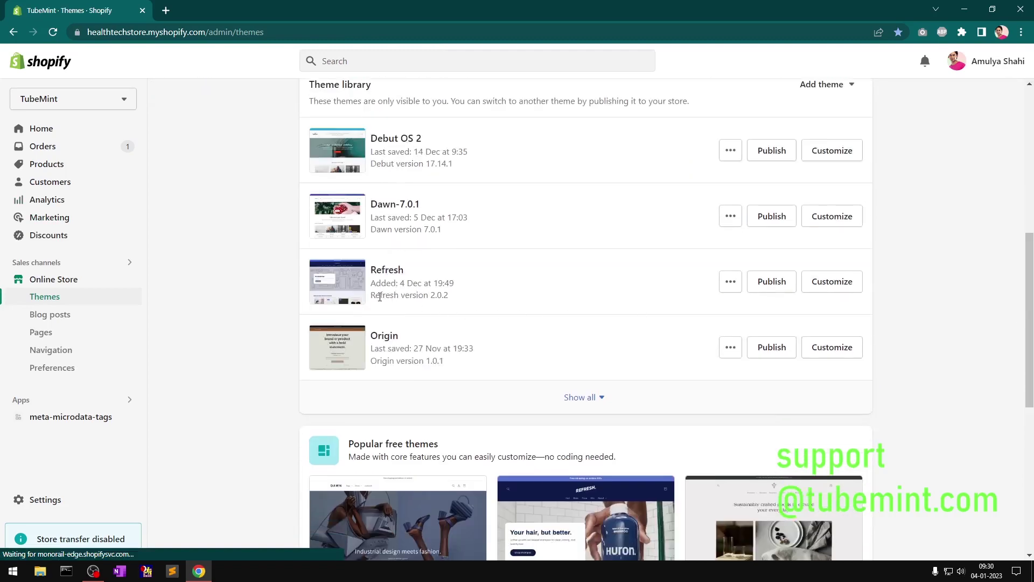
pyautogui.moveTo(380, 295); pyautogui.dragTo(462, 300)
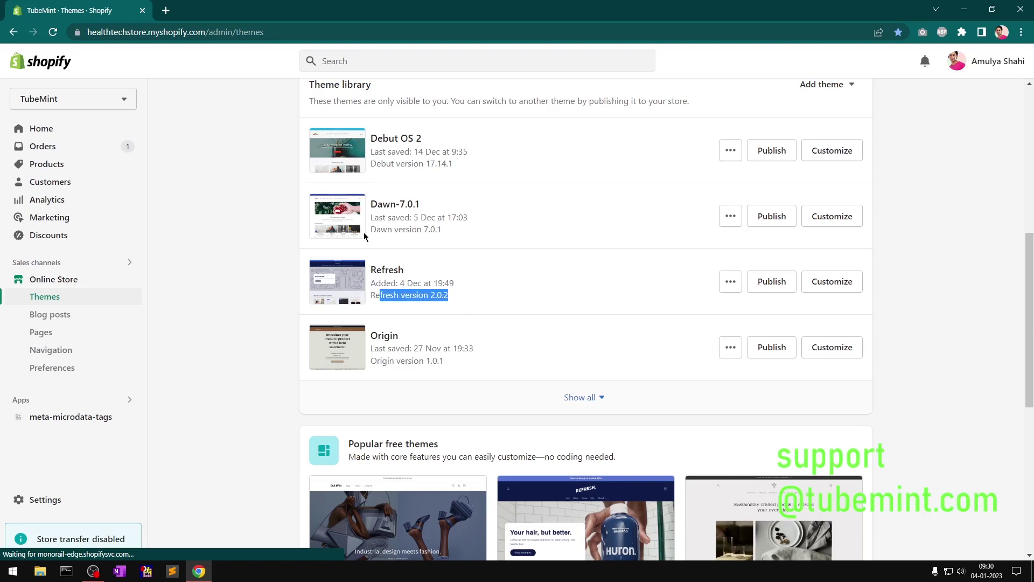
pyautogui.click(244, 224)
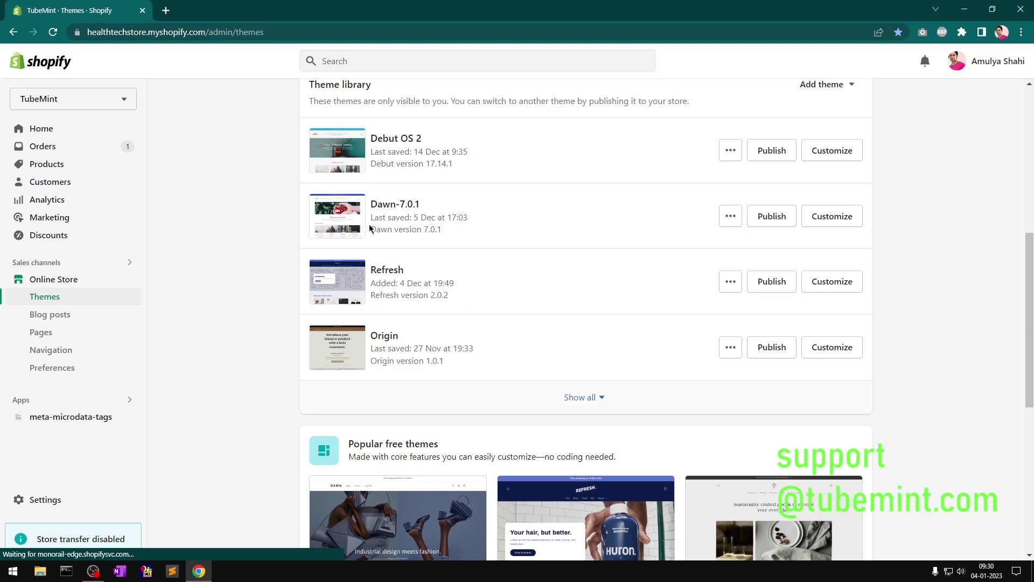
pyautogui.scroll(8, 1007, 322)
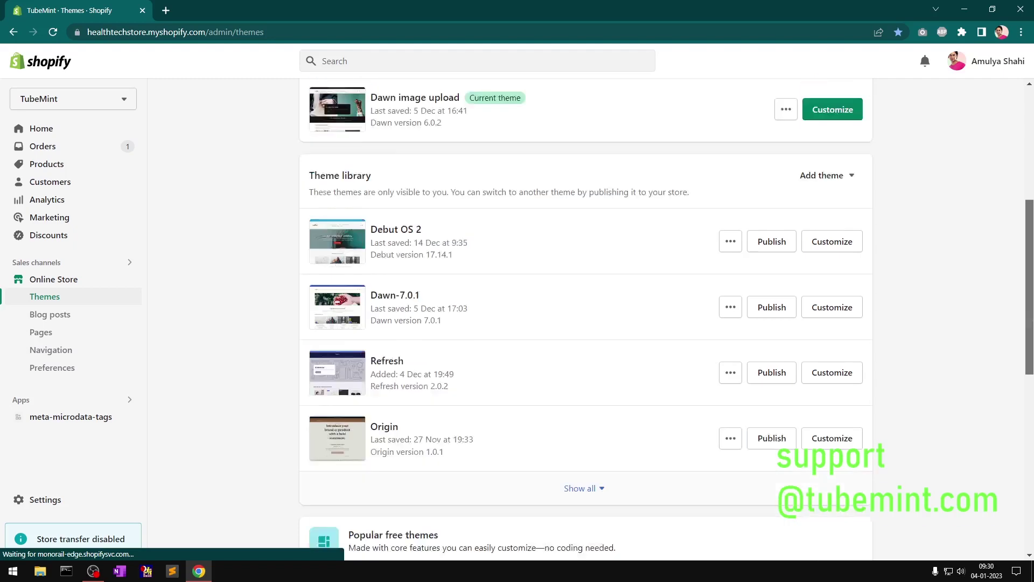
# Reopen the speed report at Last 30 days and scroll to the daily table from 5 Dec 2022.
pyautogui.click(638, 190)
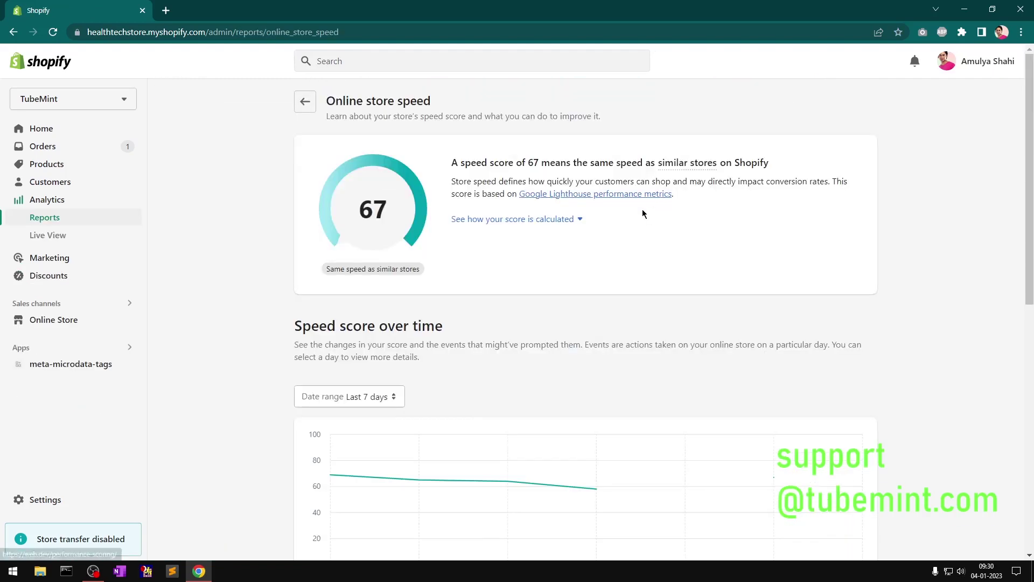
pyautogui.click(398, 404)
pyautogui.press('Down')
pyautogui.press('Return')
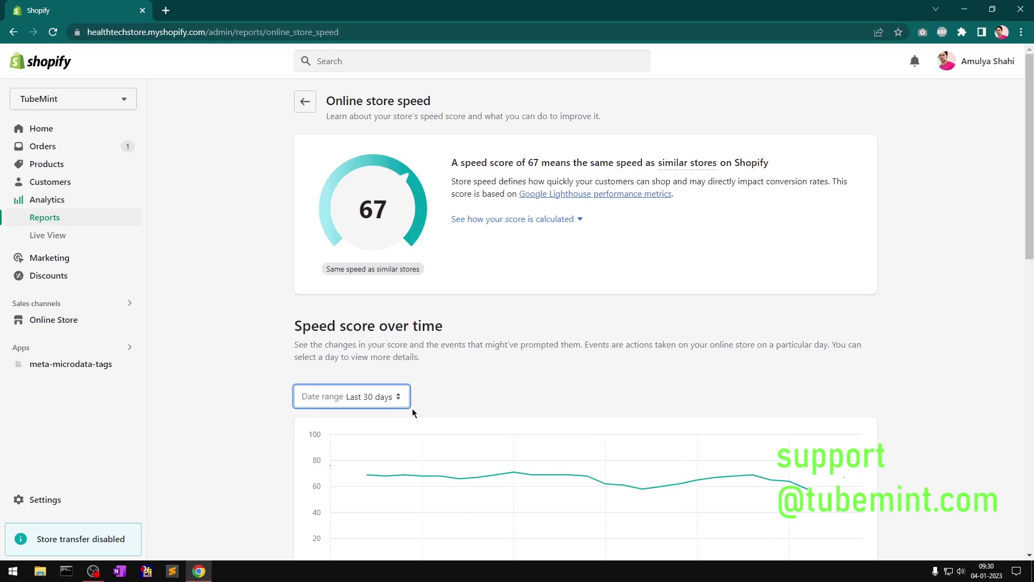
pyautogui.scroll(-7, 586, 318)
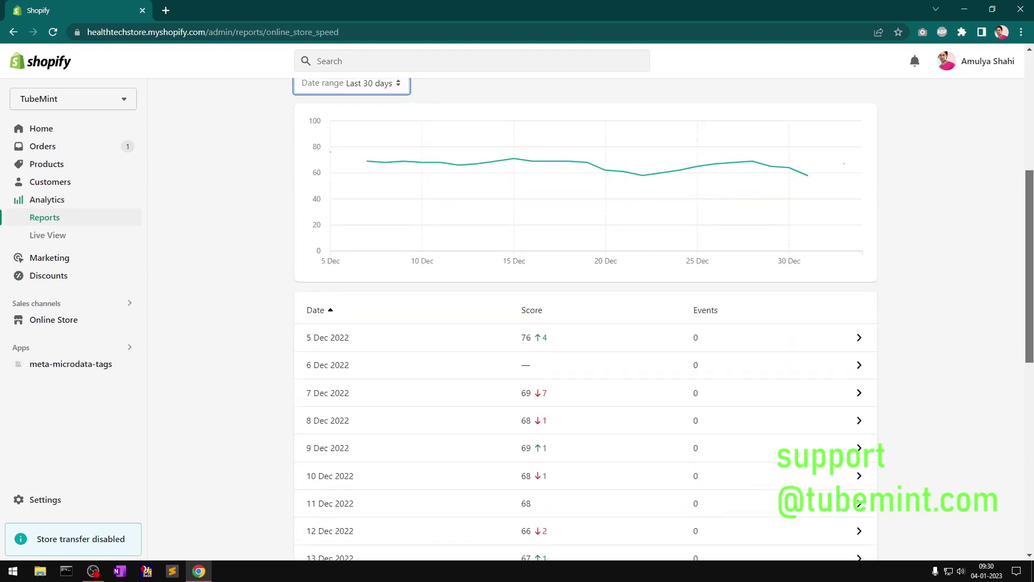
pyautogui.scroll(-2, 787, 318)
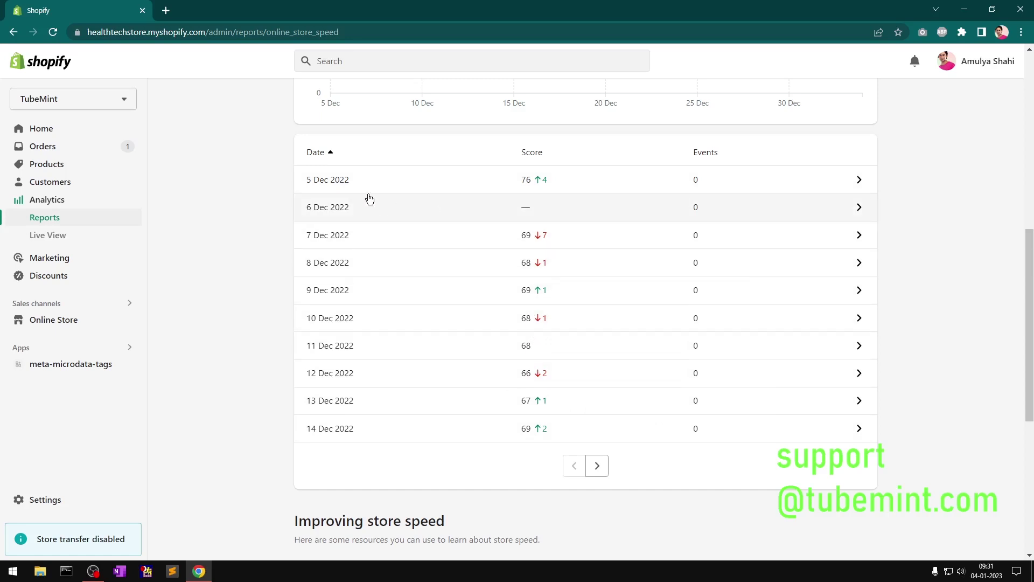
# Page the score table forward to 15–24 Dec 2022, showing the dip to 58 on 22 Dec.
pyautogui.click(597, 473)
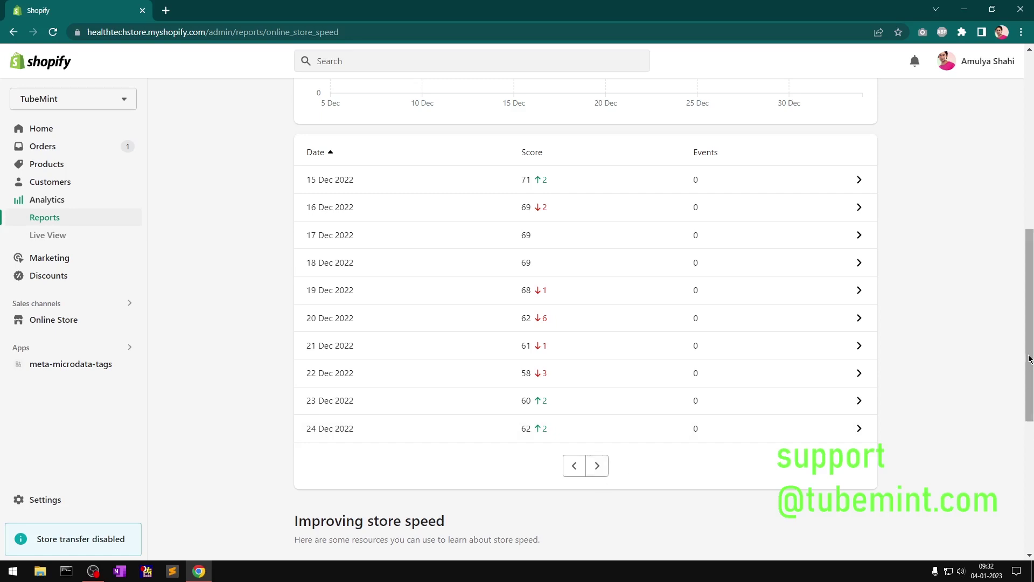
# Look over the table and page forward to the 25 Dec 2022–3 Jan 2023 scores.
pyautogui.moveTo(1029, 359); pyautogui.dragTo(1029, 422)
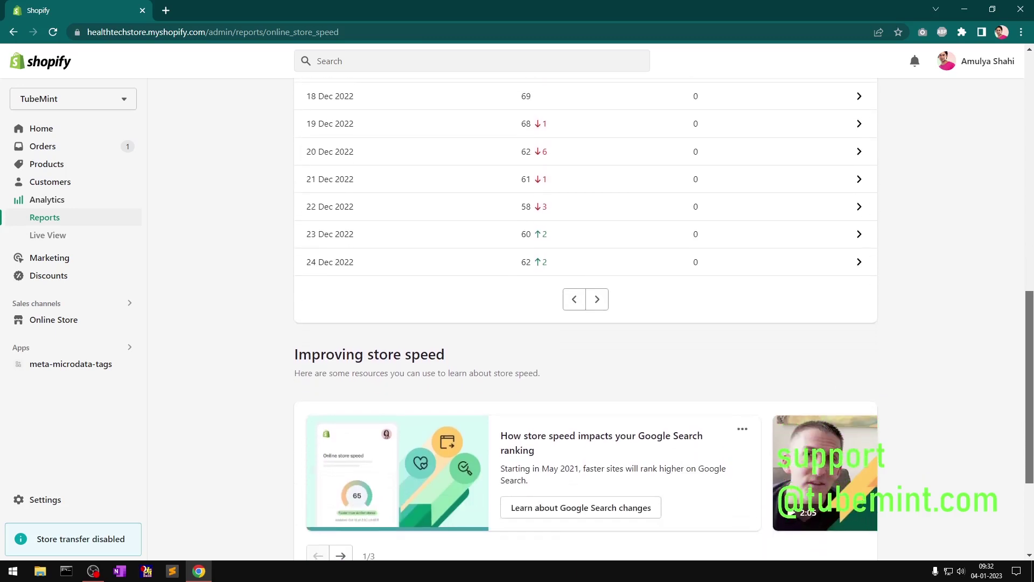
pyautogui.moveTo(1029, 422); pyautogui.dragTo(1029, 350)
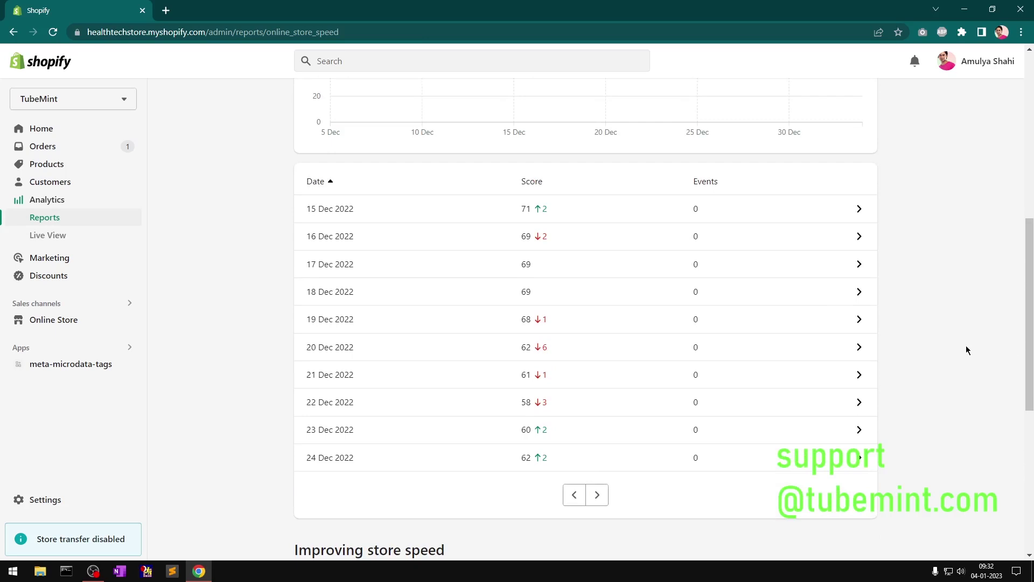
pyautogui.click(596, 495)
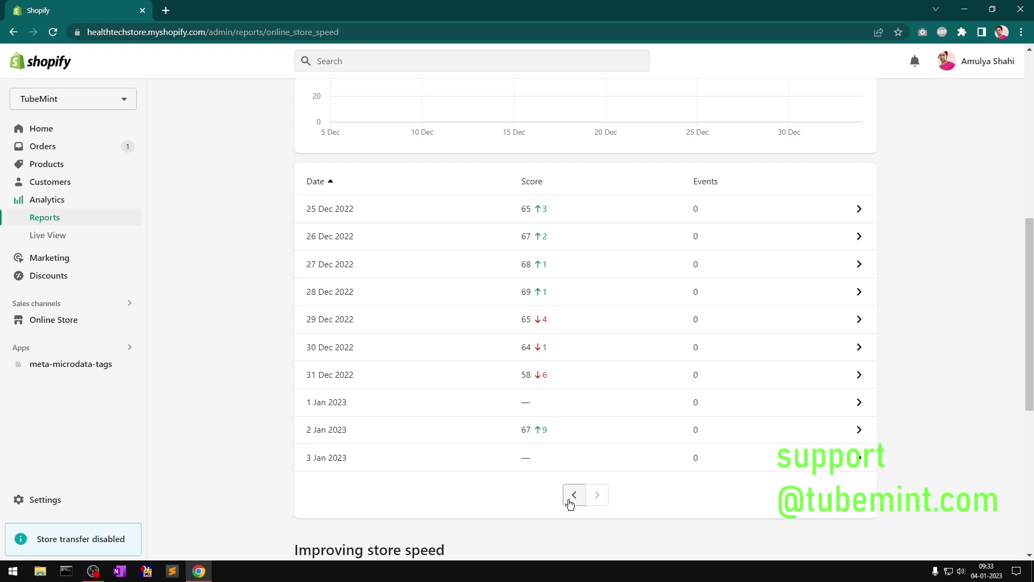
# Flip the table between the 15–24 Dec and 25 Dec–3 Jan pages, ending on 15–24 Dec.
pyautogui.click(574, 495)
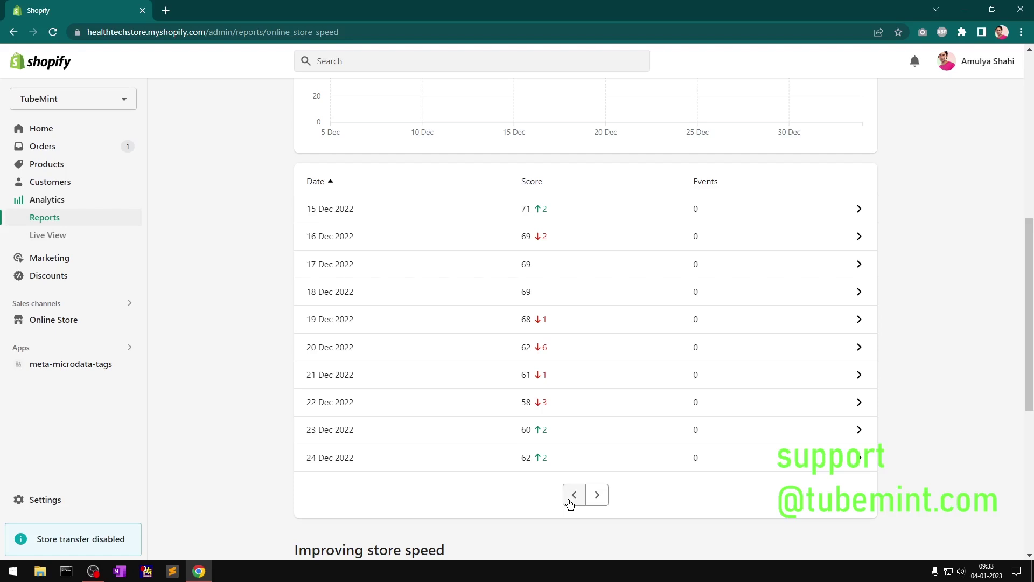
pyautogui.click(597, 498)
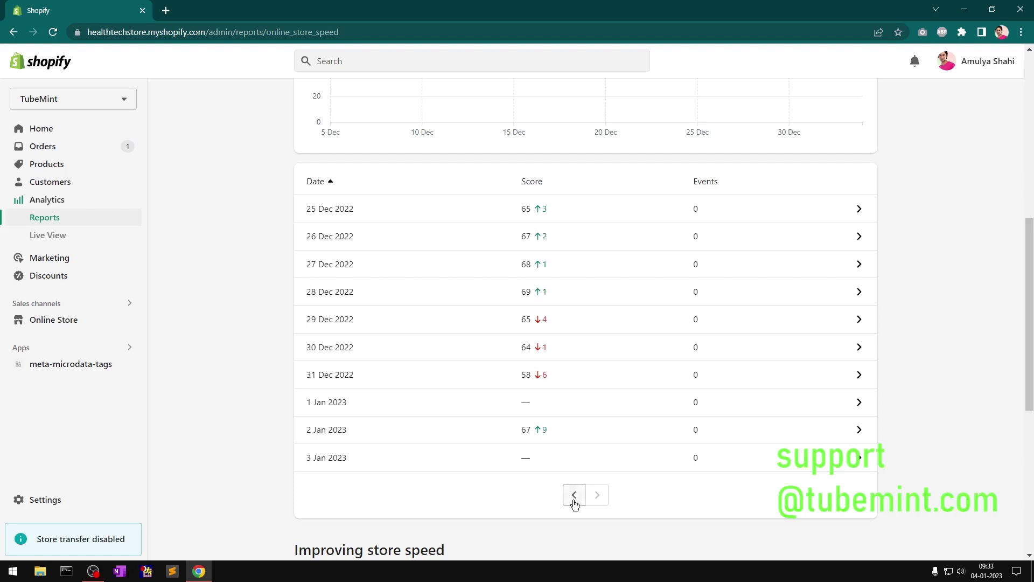
pyautogui.click(575, 504)
pyautogui.click(600, 499)
pyautogui.click(574, 497)
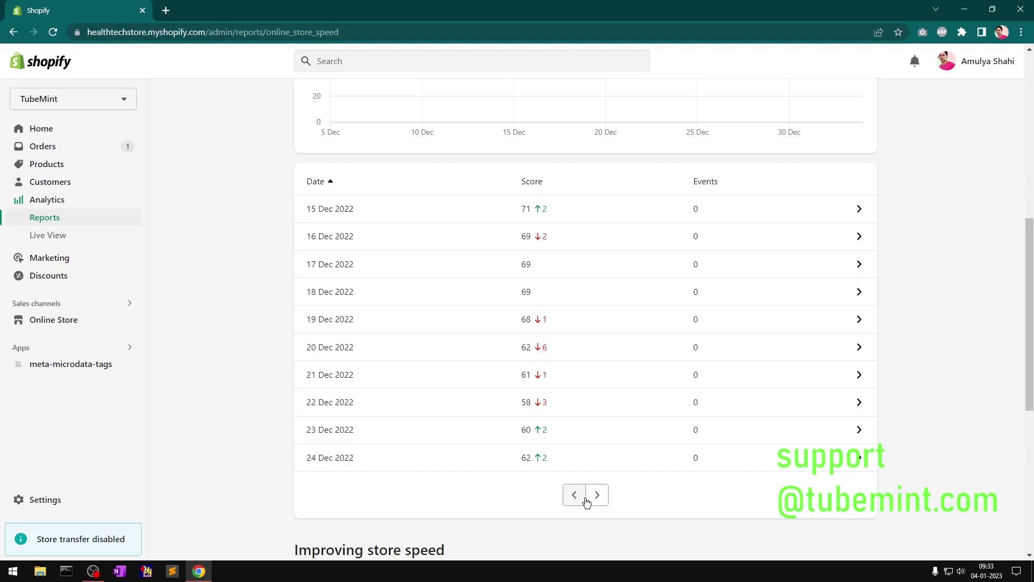
pyautogui.click(596, 498)
pyautogui.click(574, 502)
pyautogui.click(598, 502)
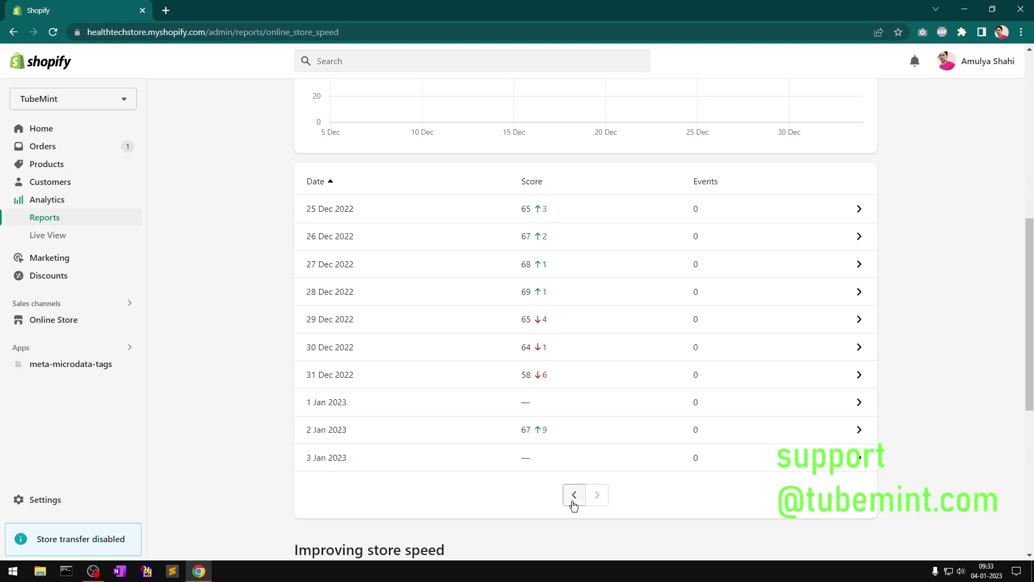
pyautogui.click(573, 504)
pyautogui.click(599, 498)
pyautogui.click(575, 503)
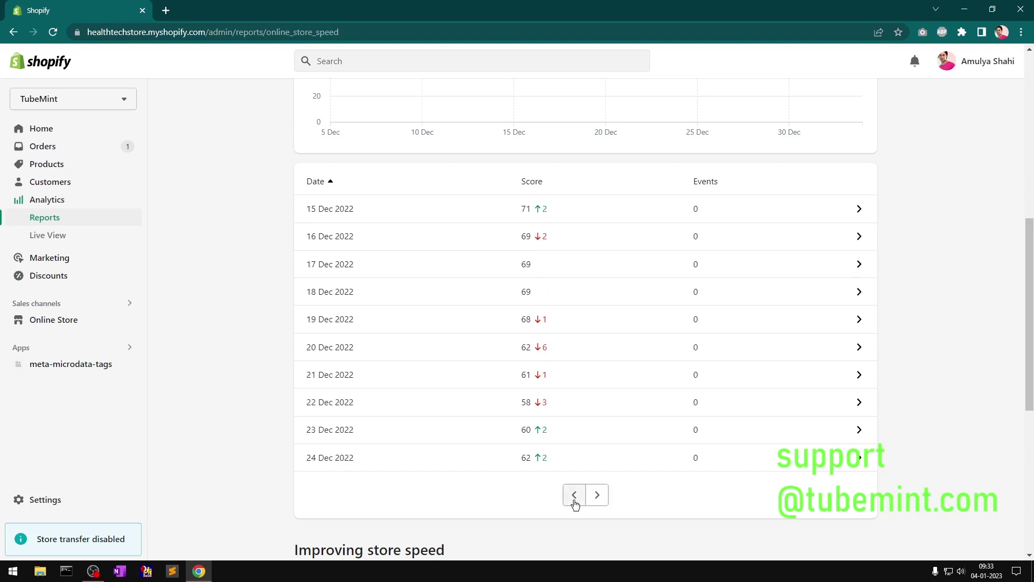
pyautogui.click(599, 502)
pyautogui.click(574, 503)
pyautogui.click(595, 501)
pyautogui.click(572, 502)
# Scroll to the top of the speed report and return to the Online Store themes page.
pyautogui.scroll(10, 696, 521)
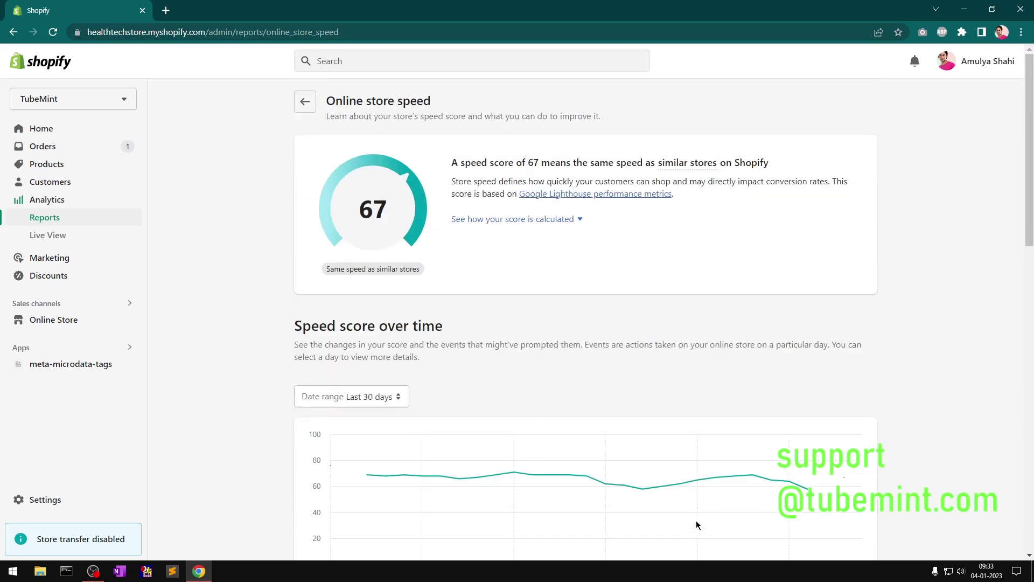
pyautogui.scroll(-20, 696, 520)
pyautogui.scroll(20, 696, 520)
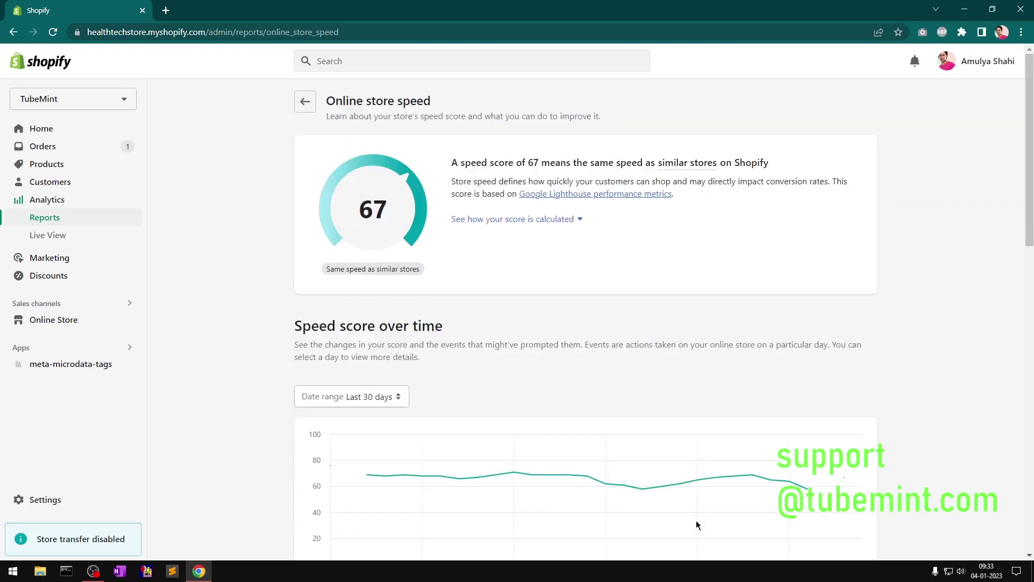
pyautogui.click(304, 102)
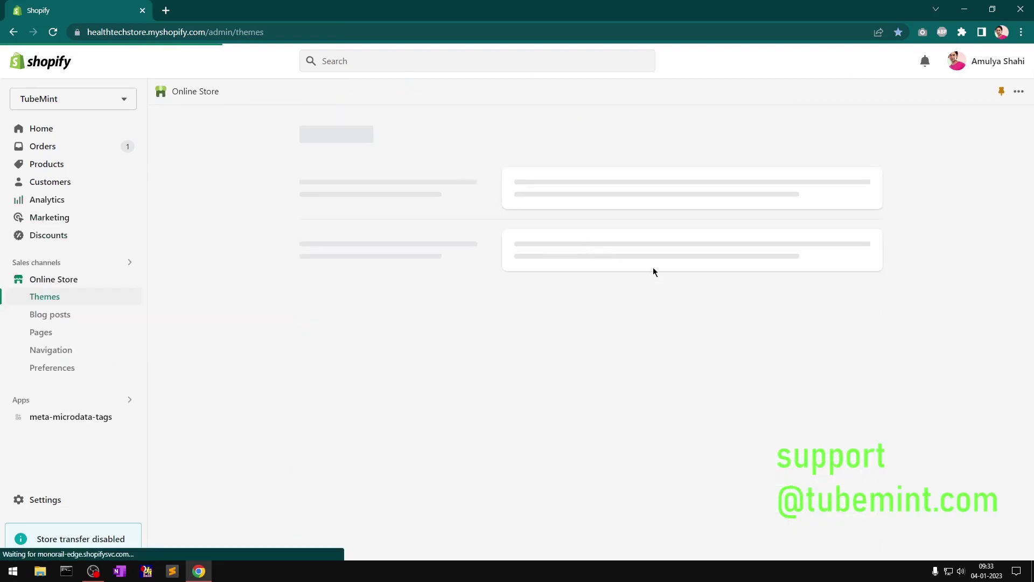